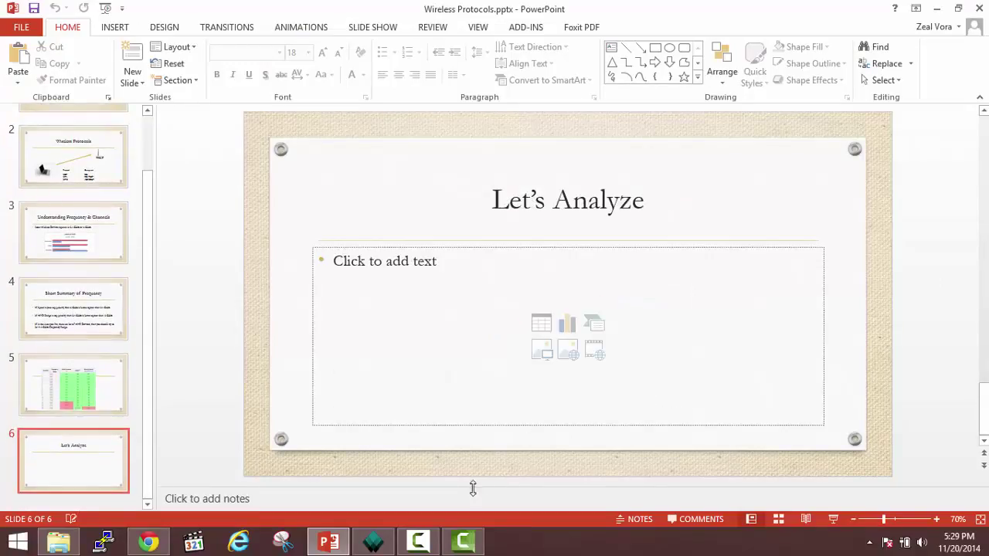
- Leave the slide show and bring the Acrylic Wi-Fi scanner forward
click(373, 543)
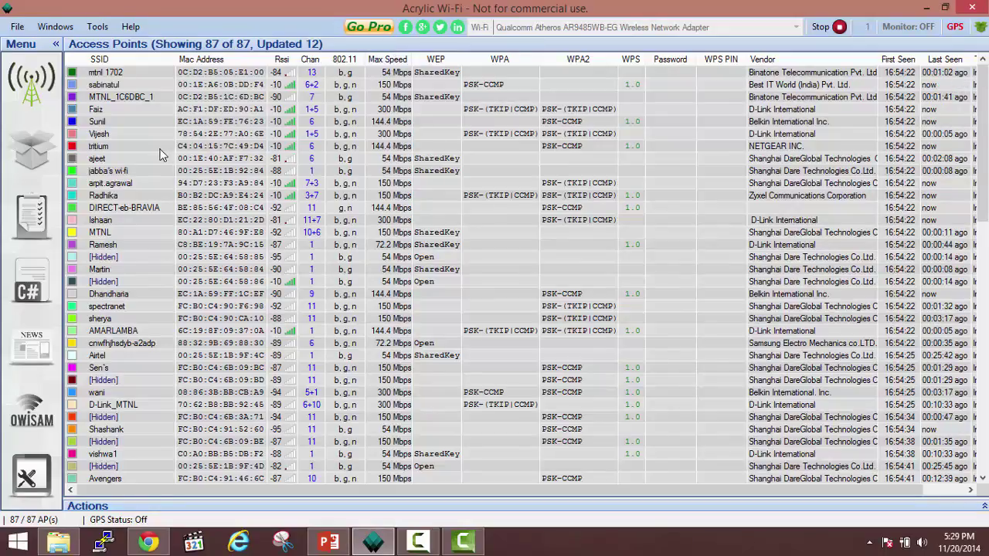
mouse_move(986, 114)
mouse_down()
mouse_move(986, 360)
mouse_move(983, 112)
mouse_up()
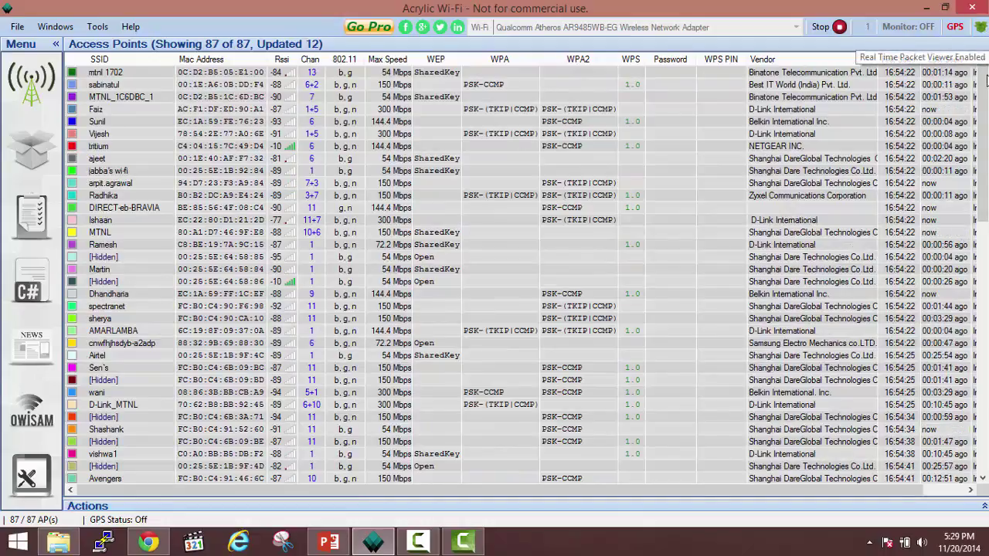
mouse_move(985, 92)
mouse_down()
mouse_move(986, 363)
mouse_move(979, 105)
mouse_up()
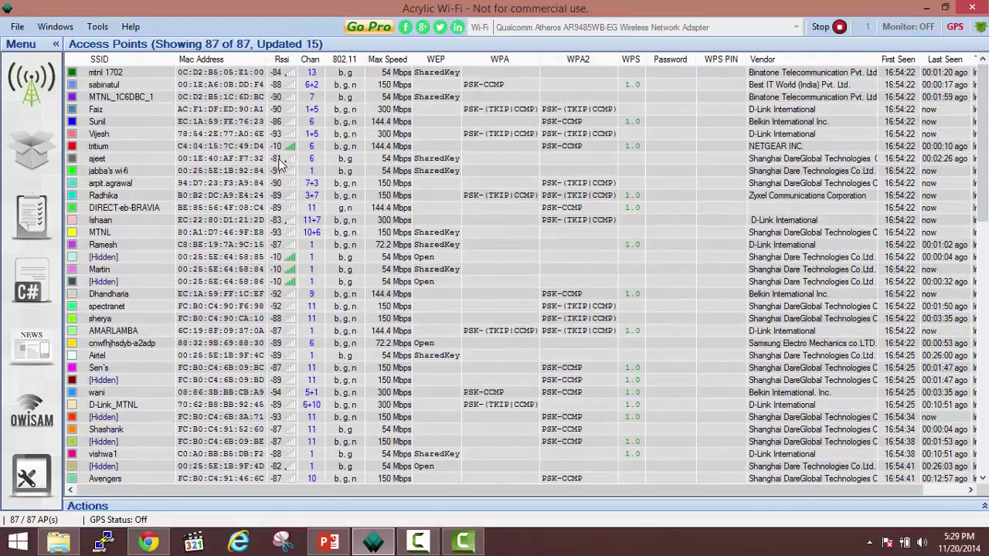
- Select the mtnl 1702 access point and scroll briefly through the list
click(129, 74)
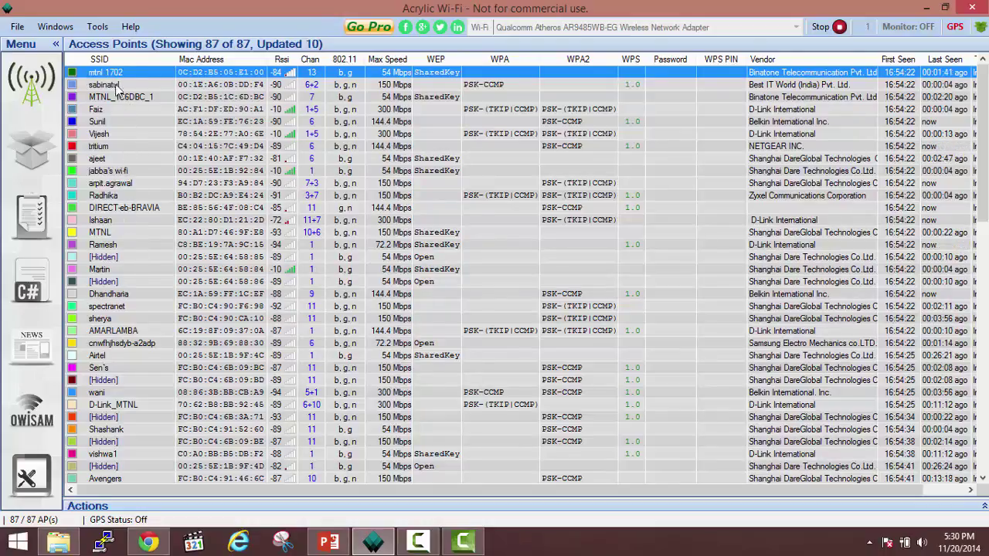
scroll(113, 177, down, 6)
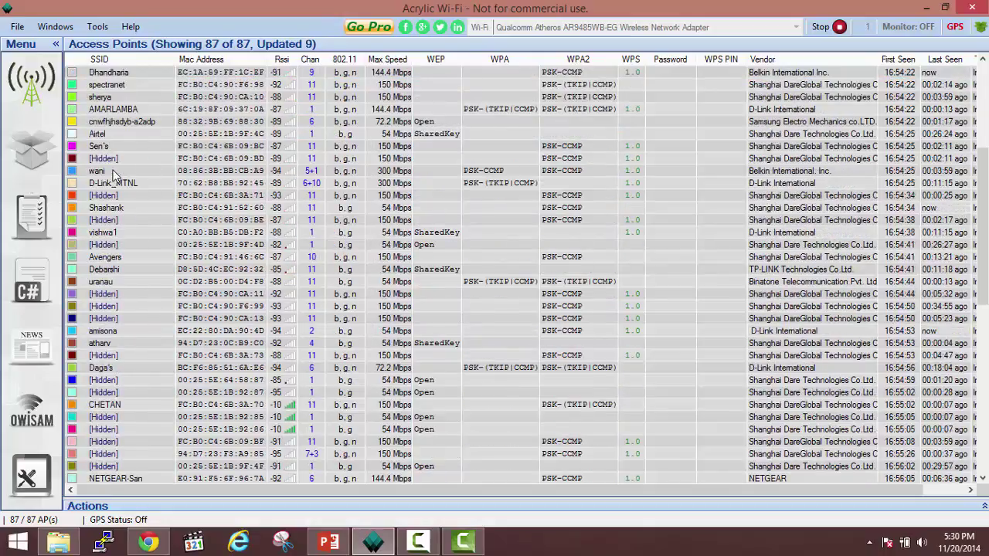
scroll(112, 172, up, 2)
scroll(114, 163, up, 5)
scroll(117, 146, down, 9)
scroll(117, 142, down, 8)
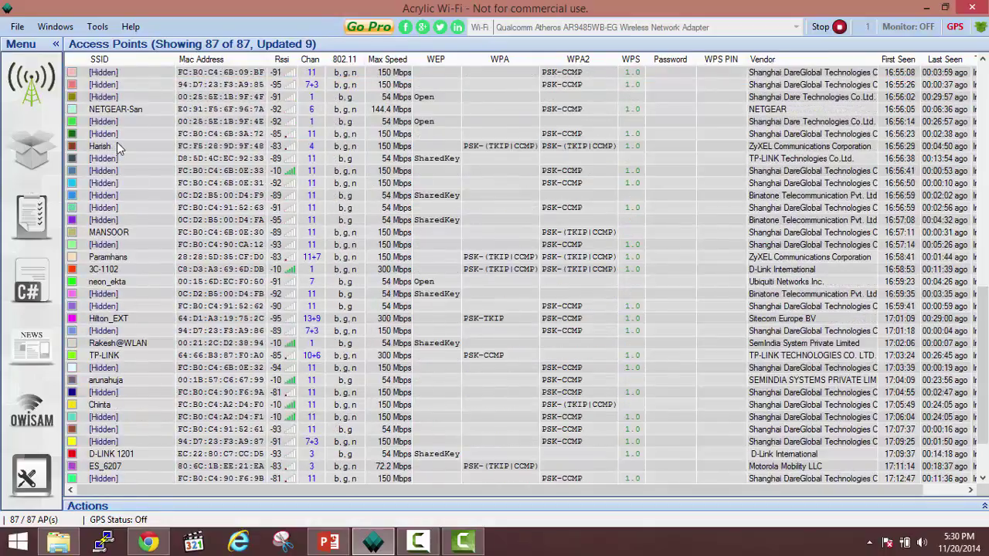
scroll(117, 143, down, 2)
scroll(116, 142, up, 4)
scroll(117, 142, up, 9)
scroll(117, 142, up, 5)
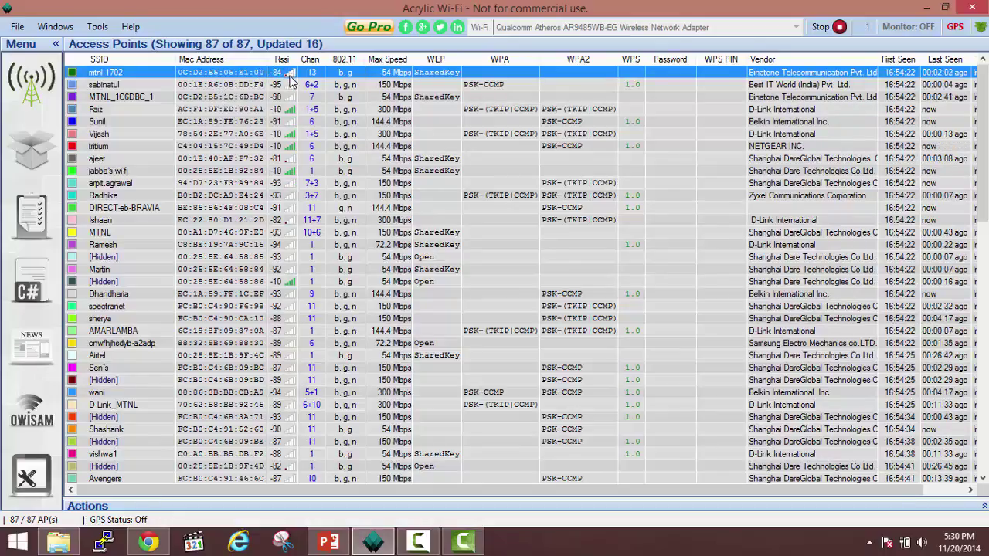
- Browse down the 87 access points and return to the top
scroll(292, 133, down, 1)
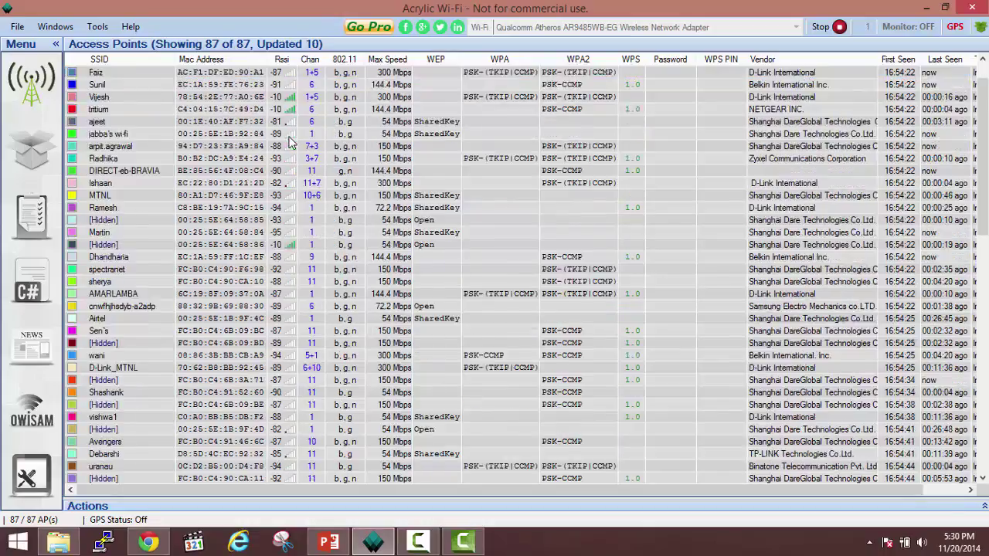
scroll(290, 170, down, 1)
scroll(288, 214, down, 6)
scroll(287, 213, down, 5)
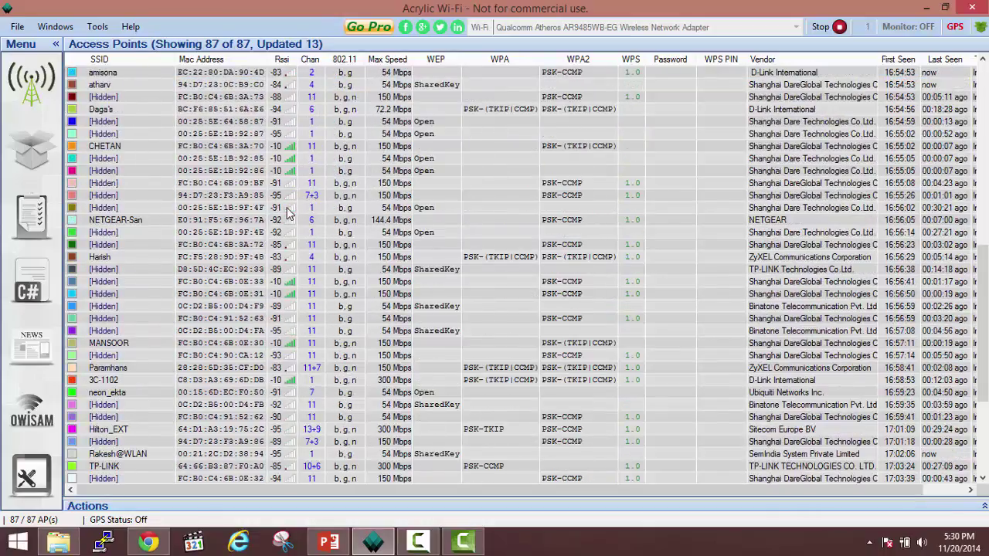
scroll(291, 163, up, 13)
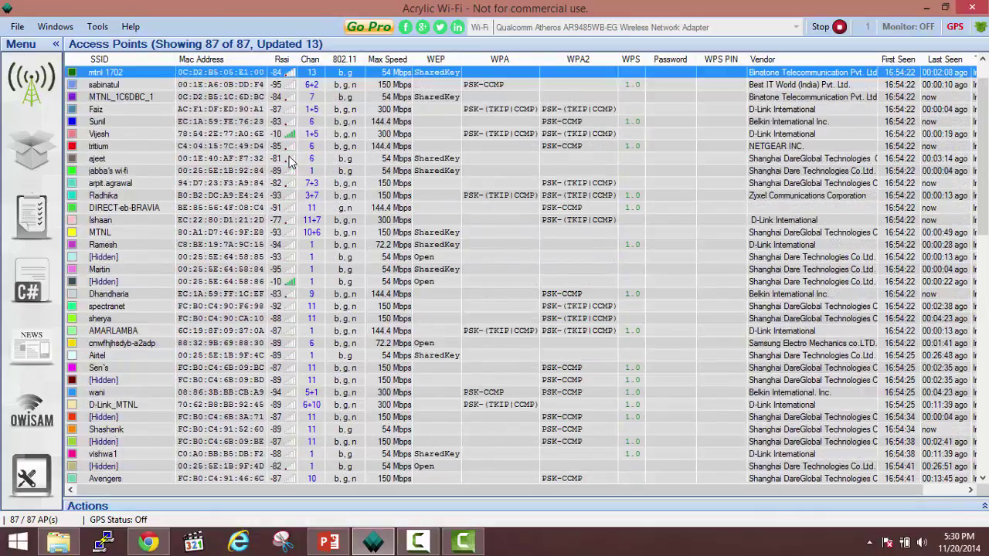
scroll(288, 160, down, 6)
scroll(285, 241, down, 7)
scroll(285, 241, down, 5)
scroll(285, 238, up, 11)
scroll(285, 238, up, 7)
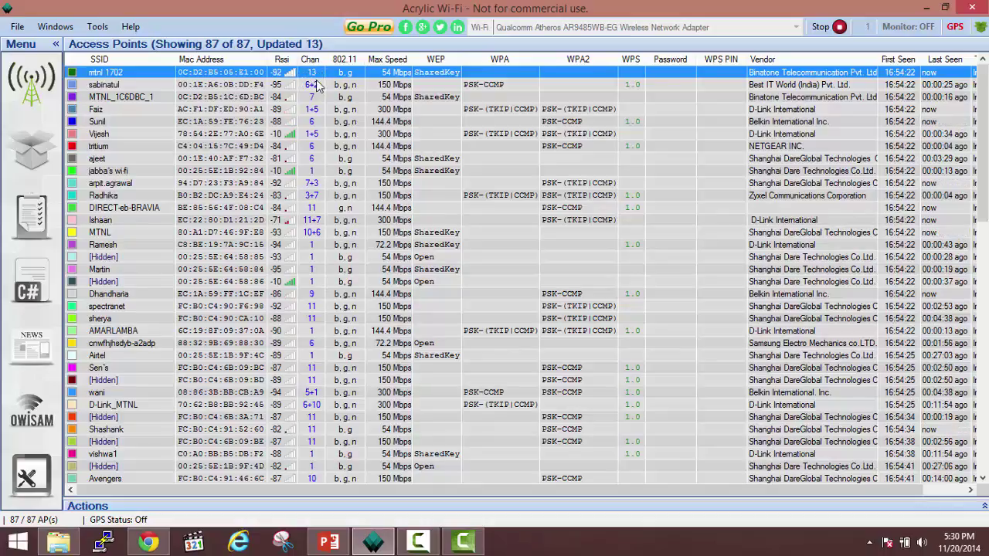
- Scroll down and select the Avengers, Debarshi and atharv access points in turn
scroll(319, 160, down, 1)
scroll(319, 160, down, 6)
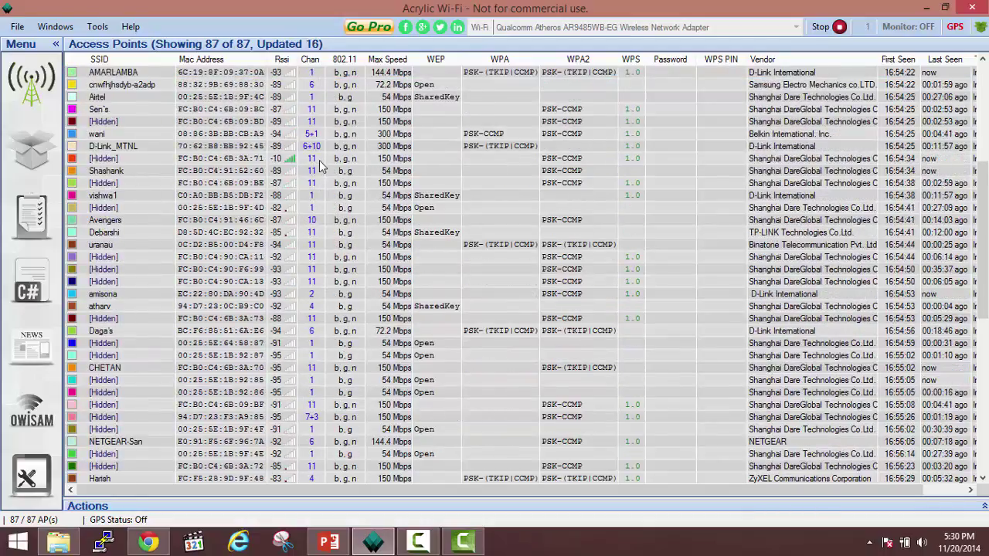
scroll(319, 160, down, 1)
scroll(319, 160, down, 1)
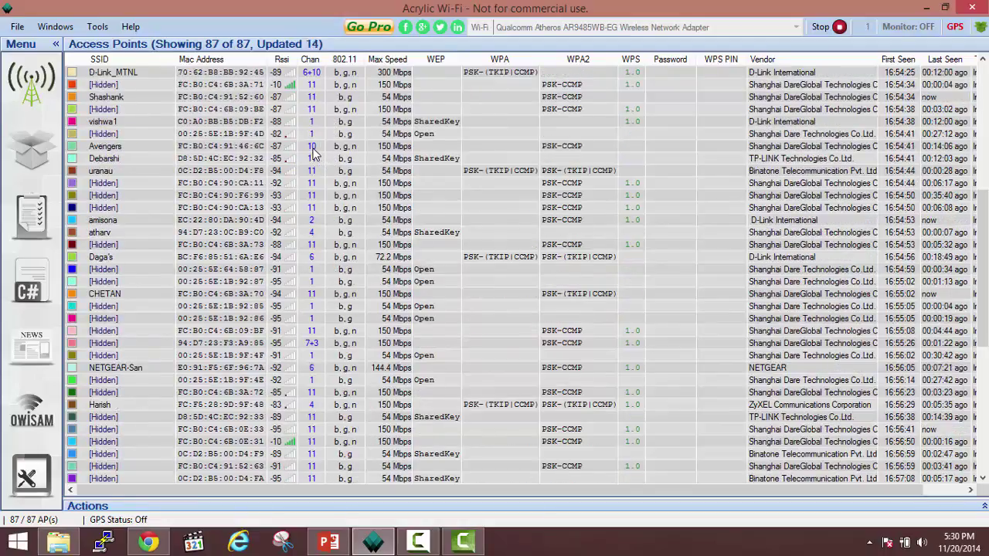
click(312, 149)
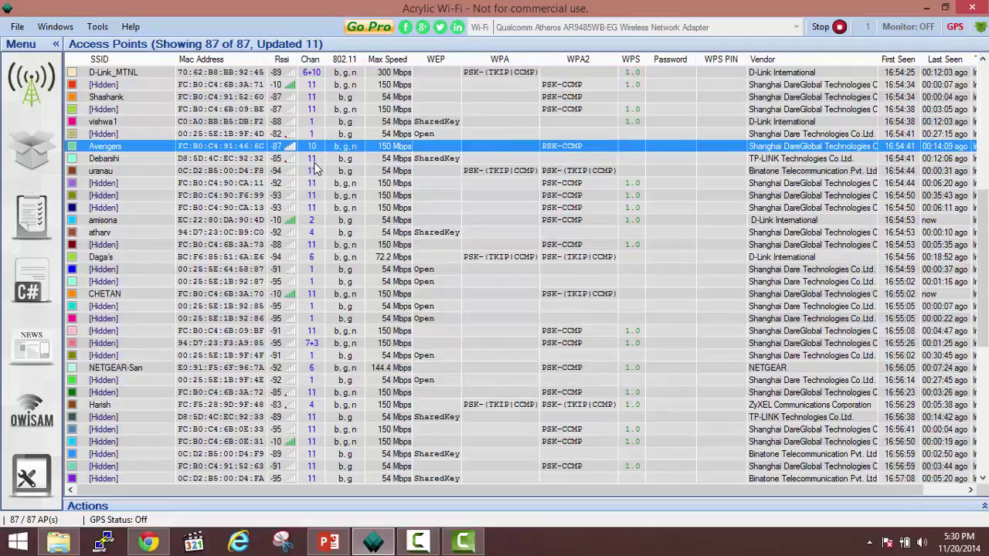
click(314, 161)
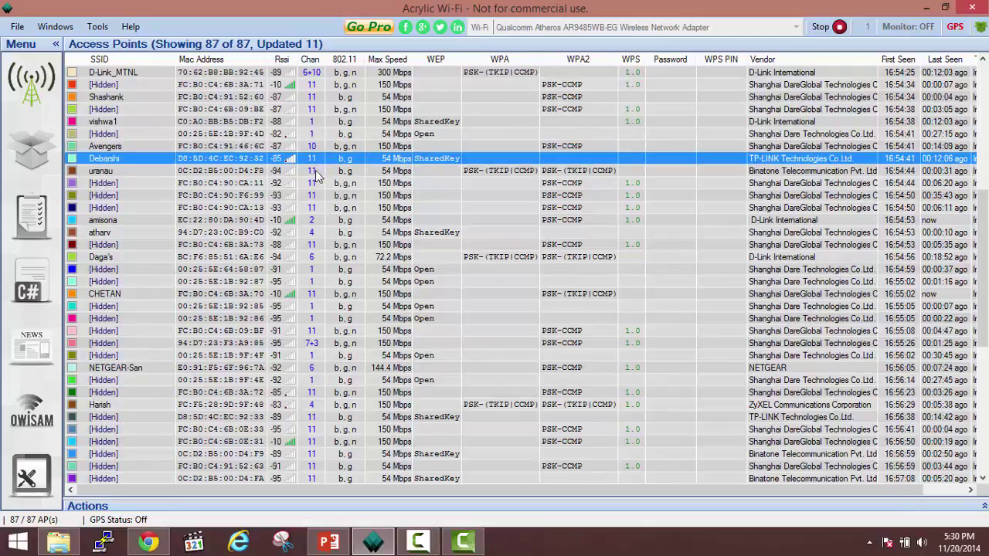
click(313, 234)
- Select hidden access points FC:B0:C4:6B:3A:71, then FC:B0:C4:6B:09:BD, and return to the top
scroll(314, 238, up, 8)
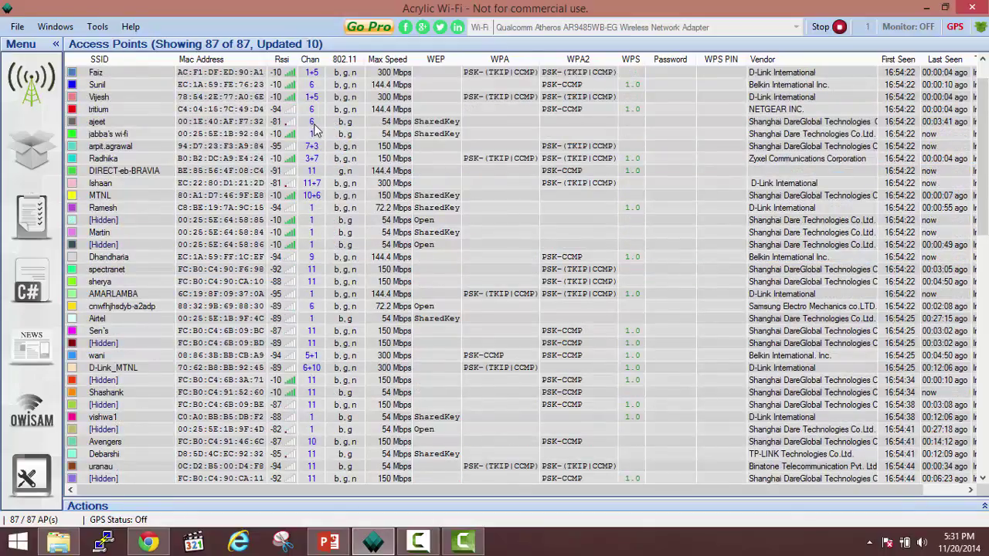
scroll(313, 162, down, 10)
scroll(314, 170, down, 7)
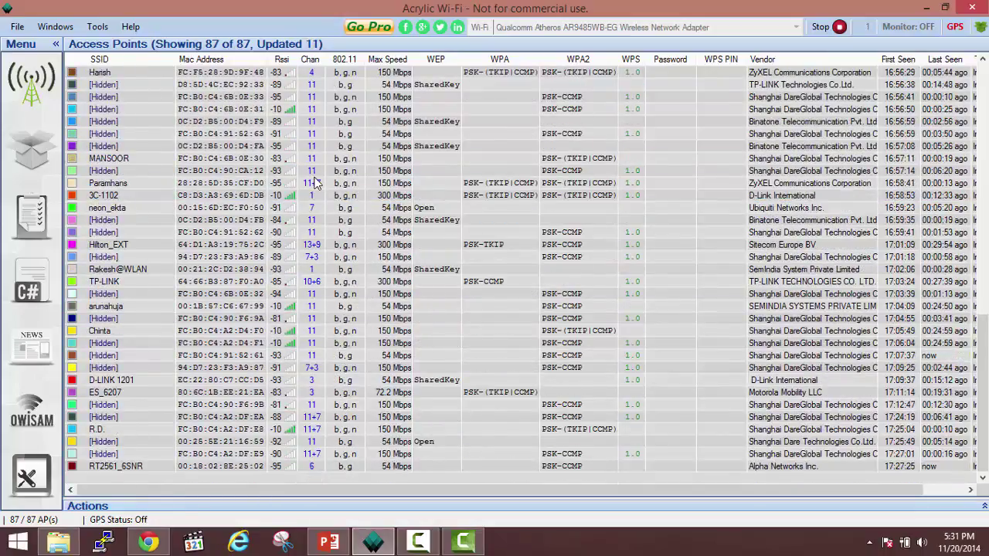
scroll(314, 182, up, 7)
scroll(313, 182, up, 11)
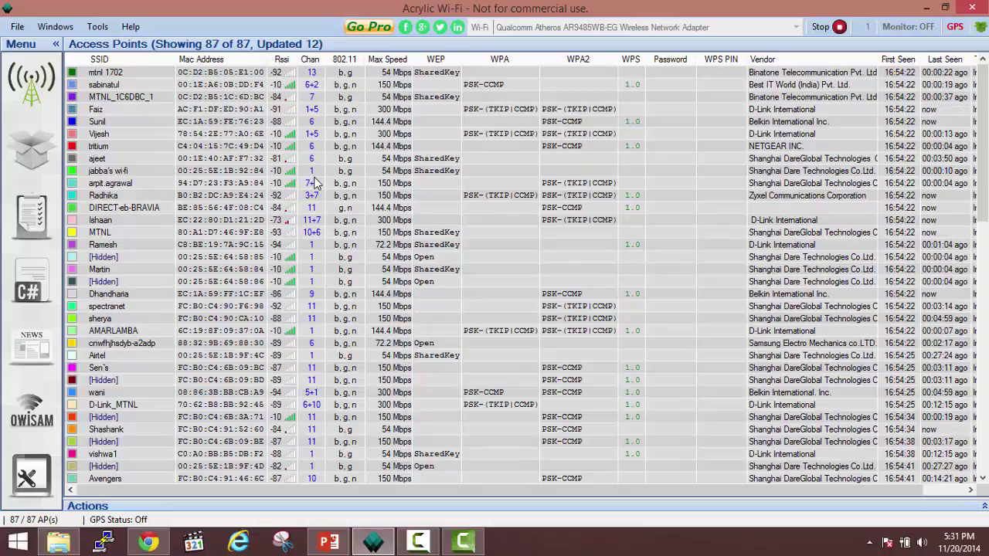
scroll(314, 181, down, 1)
scroll(313, 181, down, 6)
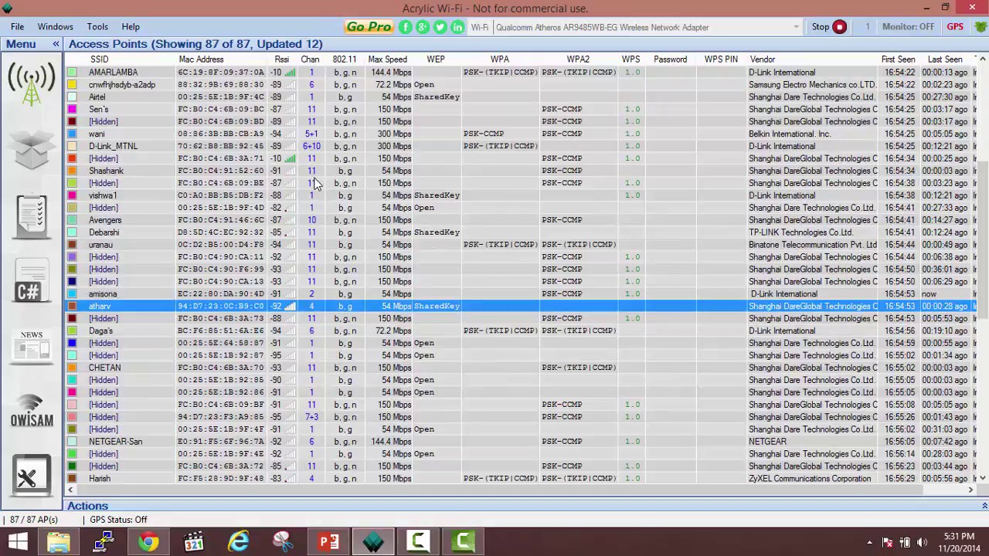
click(314, 162)
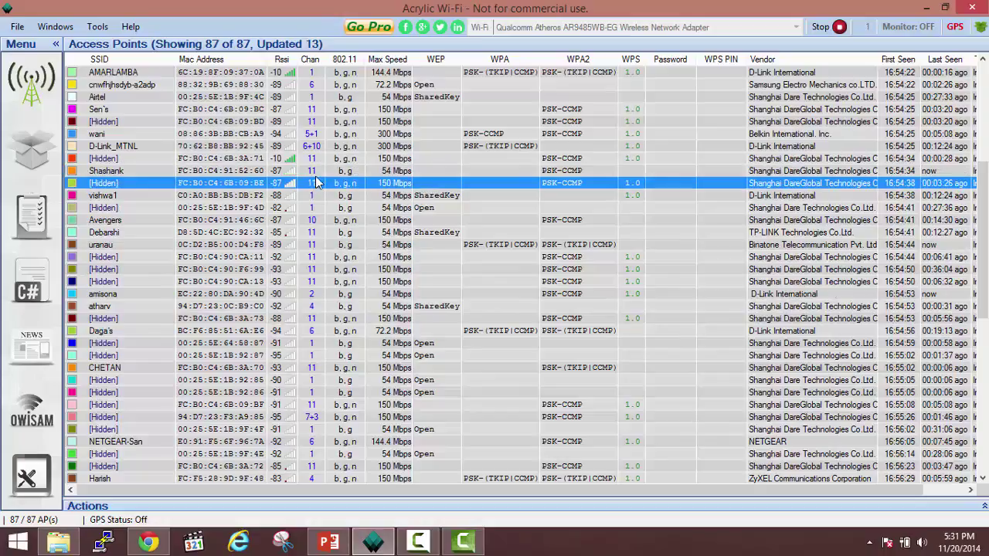
click(319, 113)
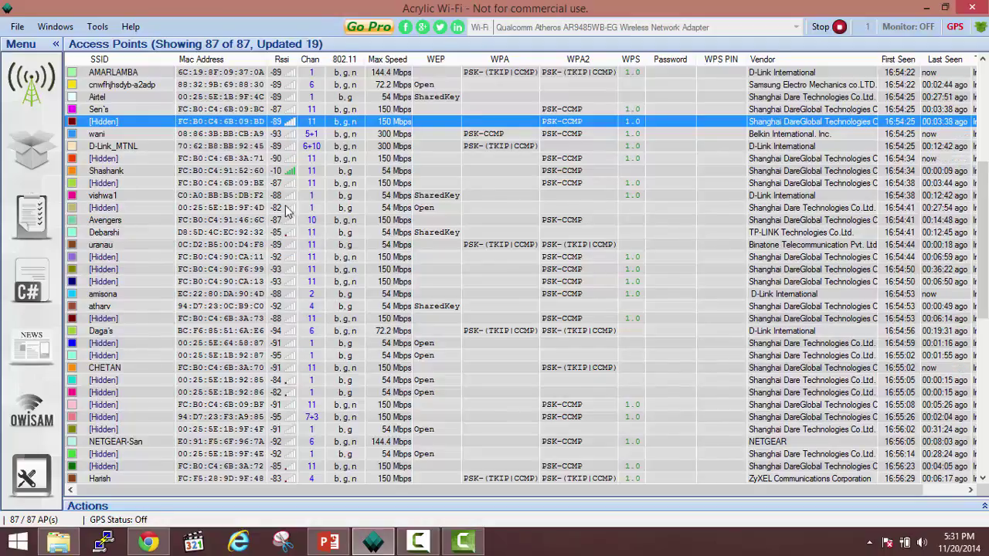
scroll(286, 215, up, 2)
scroll(297, 179, up, 5)
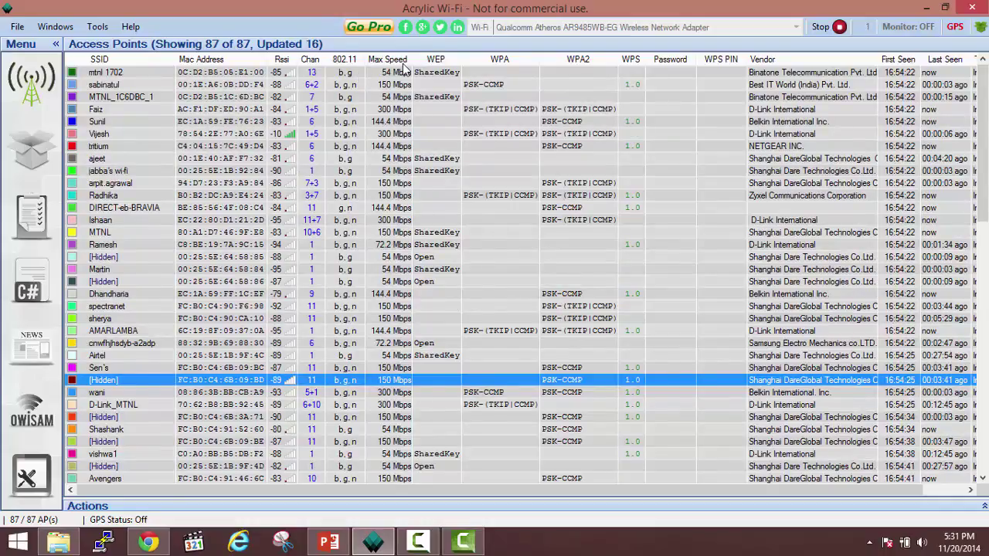
- Sort access points by WEP so SharedKey and Open networks come first
click(431, 62)
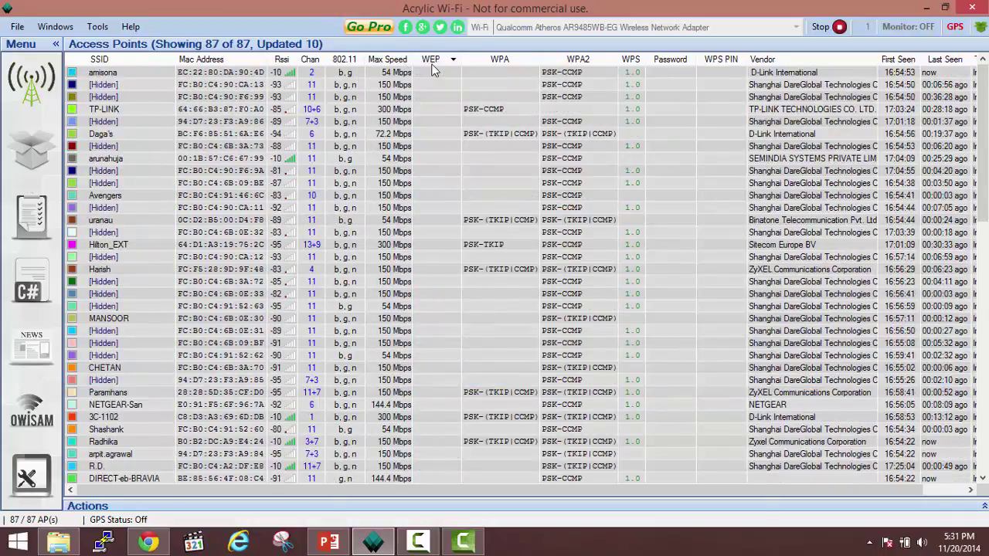
click(435, 61)
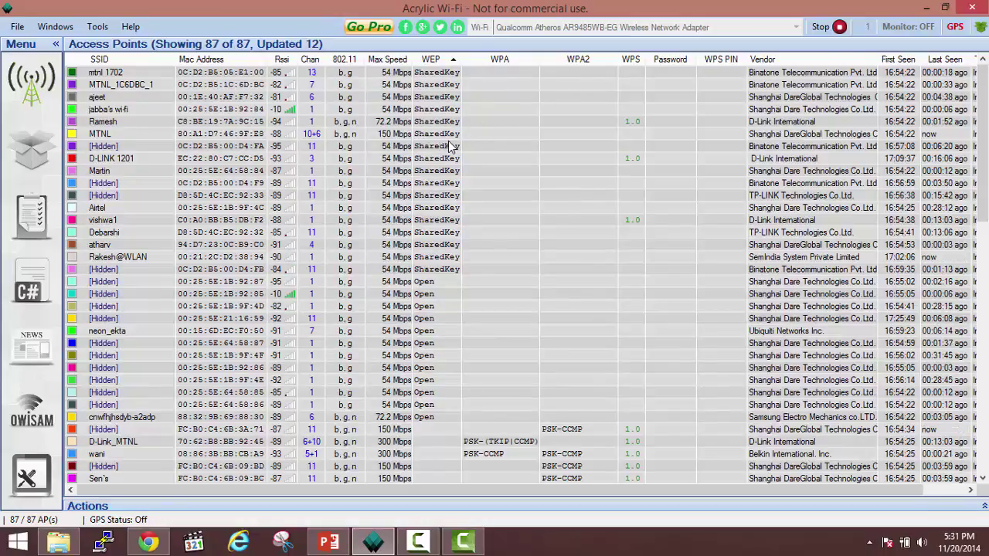
scroll(451, 147, down, 4)
scroll(450, 147, down, 5)
scroll(448, 141, up, 5)
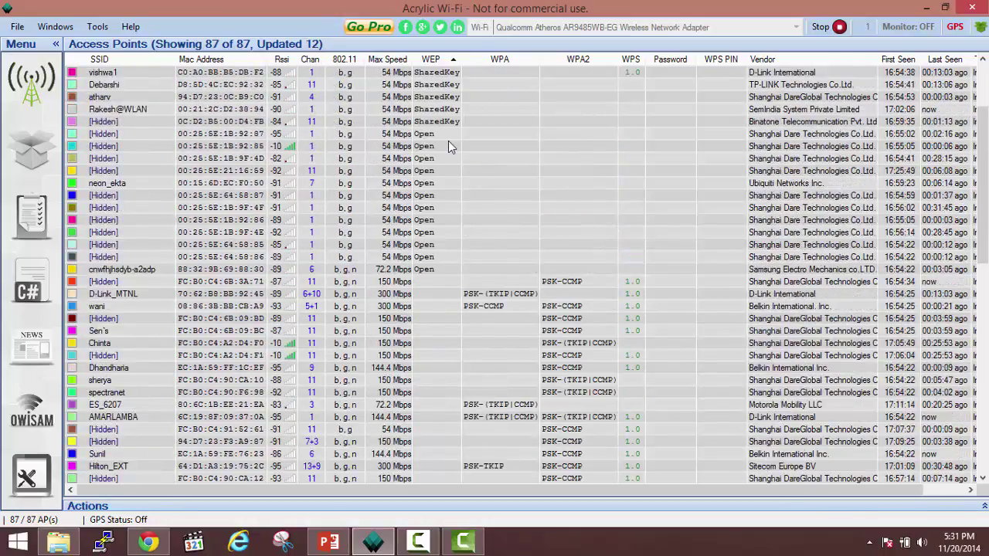
scroll(448, 140, up, 5)
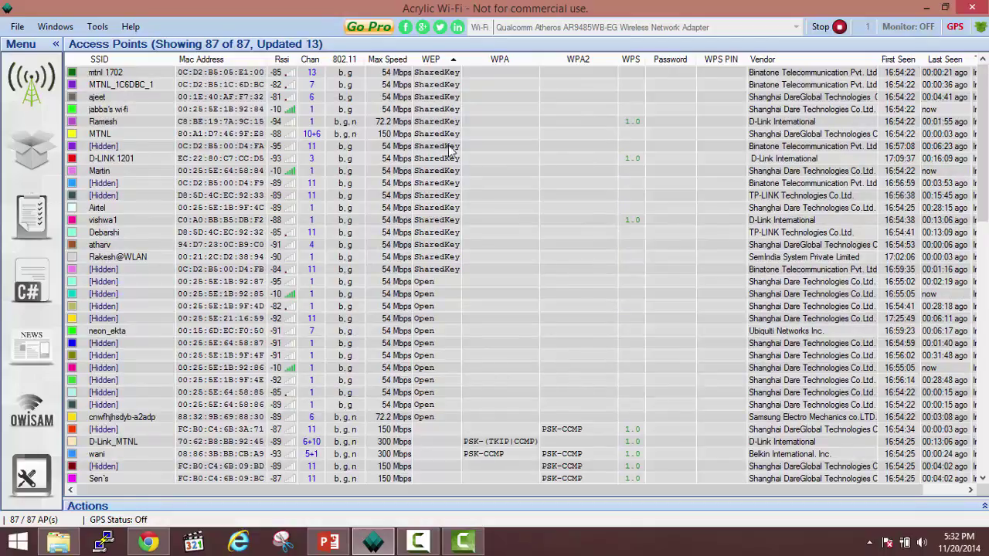
- Browse the sorted list and check the network type column, all Infrastructure
scroll(444, 229, down, 5)
scroll(444, 229, down, 3)
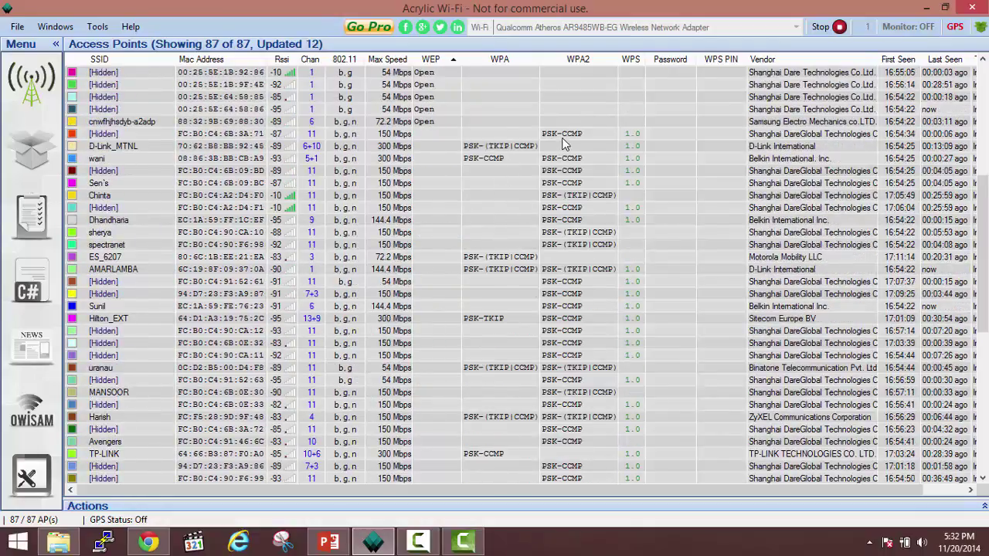
scroll(564, 144, down, 4)
scroll(564, 144, down, 3)
scroll(563, 144, down, 3)
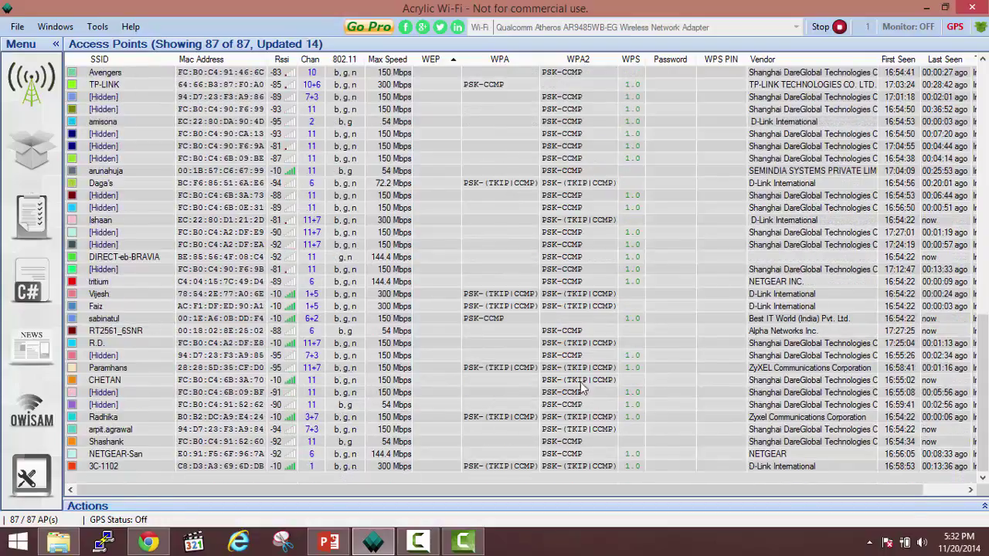
scroll(580, 387, up, 8)
scroll(580, 386, up, 5)
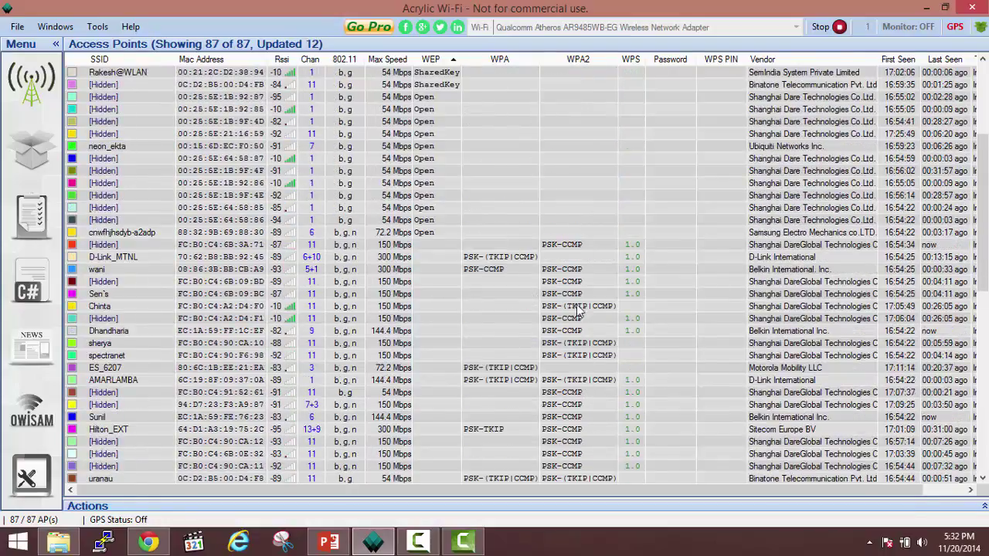
scroll(572, 271, up, 5)
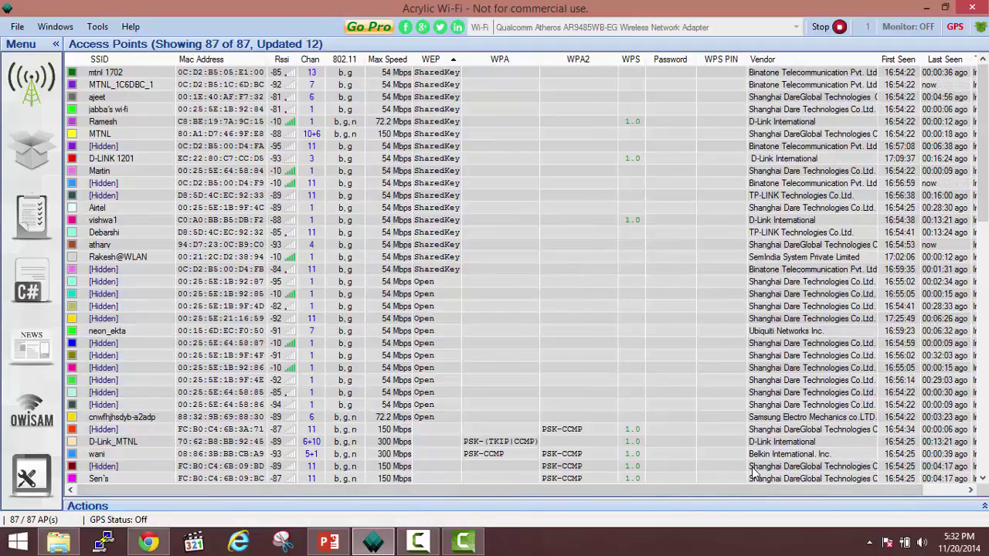
mouse_move(741, 490)
mouse_down()
mouse_move(773, 491)
mouse_move(701, 492)
mouse_up()
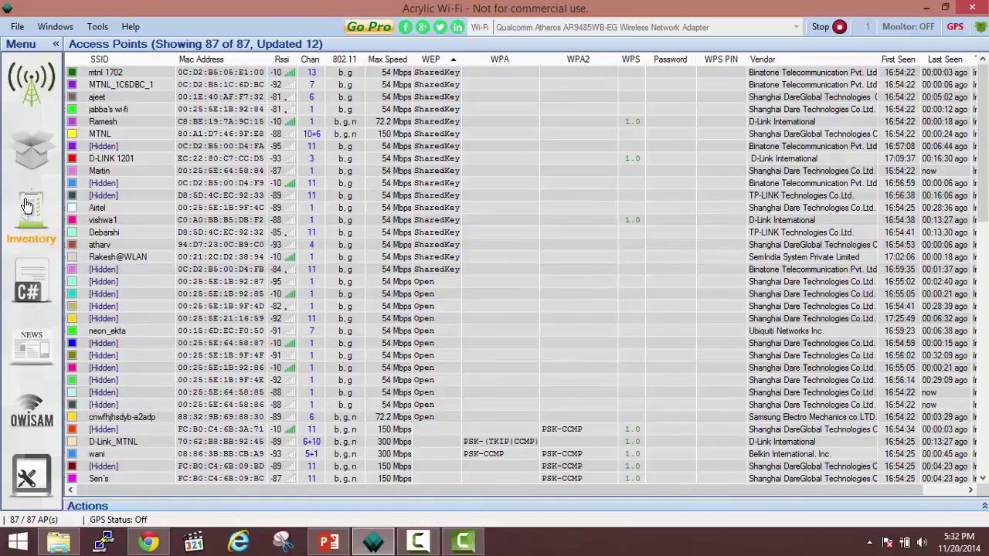
click(29, 155)
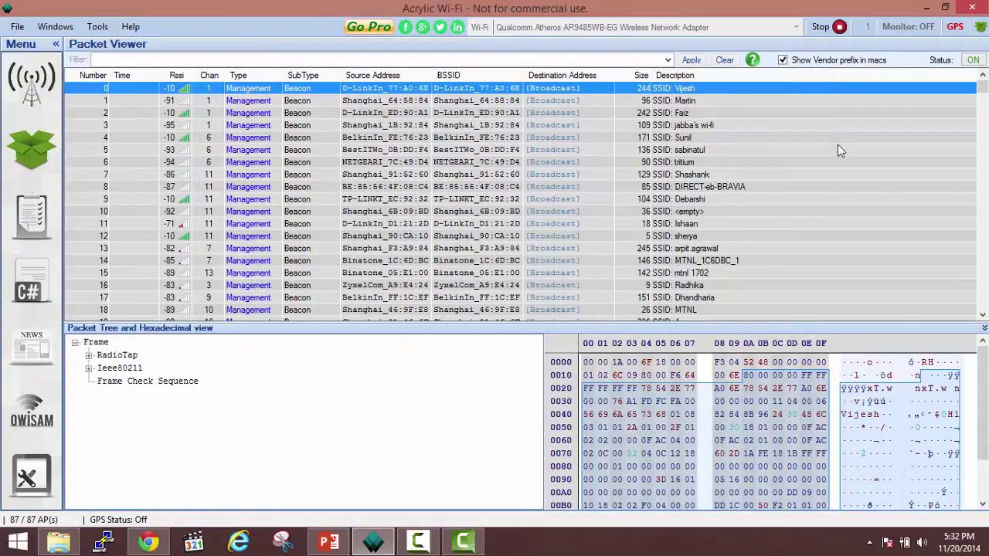
mouse_move(981, 89)
mouse_down()
mouse_move(981, 232)
mouse_move(982, 86)
mouse_up()
click(309, 99)
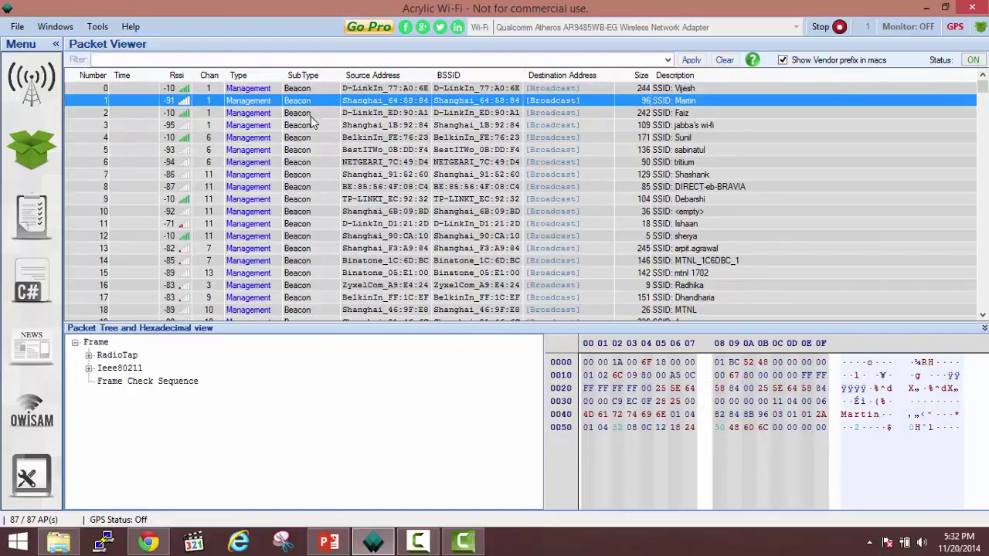
click(311, 115)
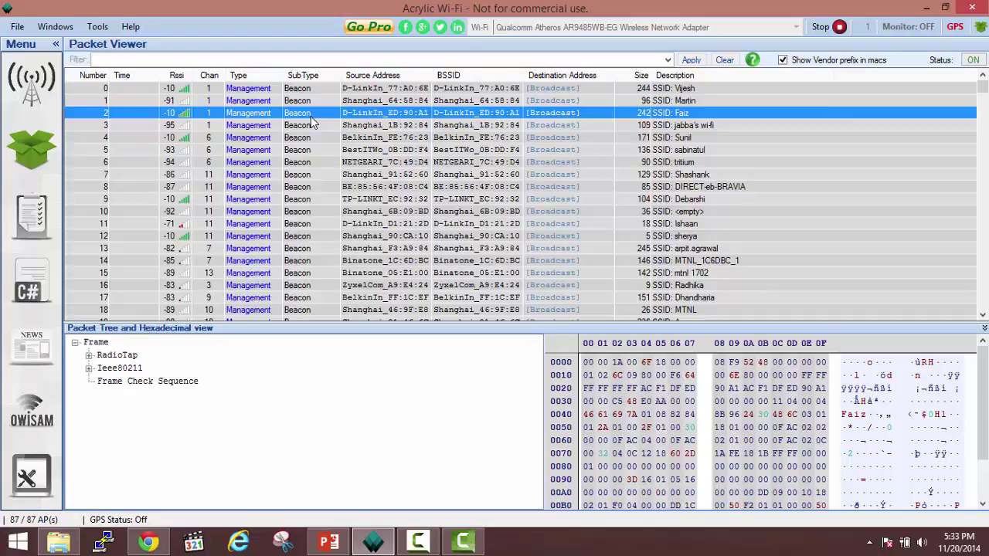
scroll(373, 143, down, 7)
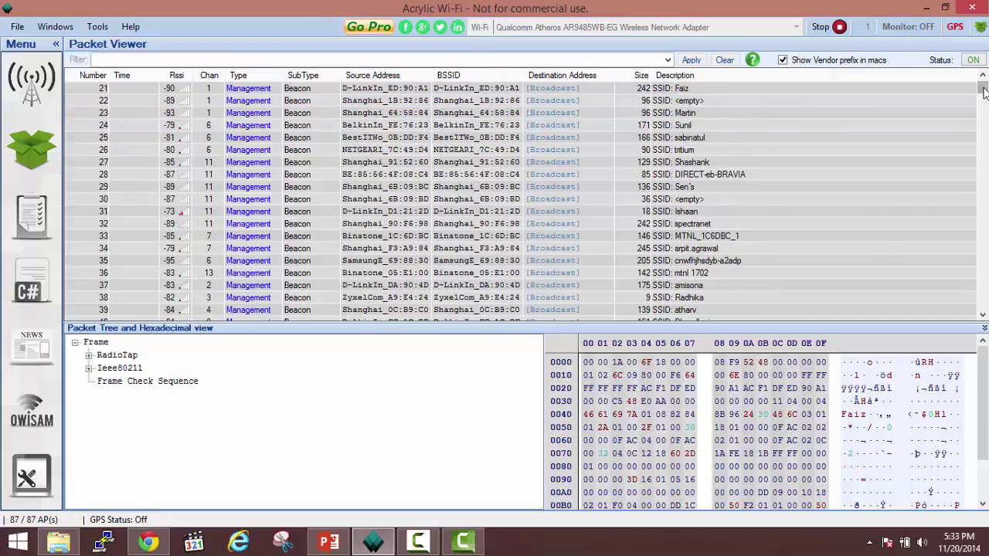
mouse_move(984, 91)
mouse_down()
mouse_move(983, 159)
mouse_move(981, 85)
mouse_up()
click(31, 81)
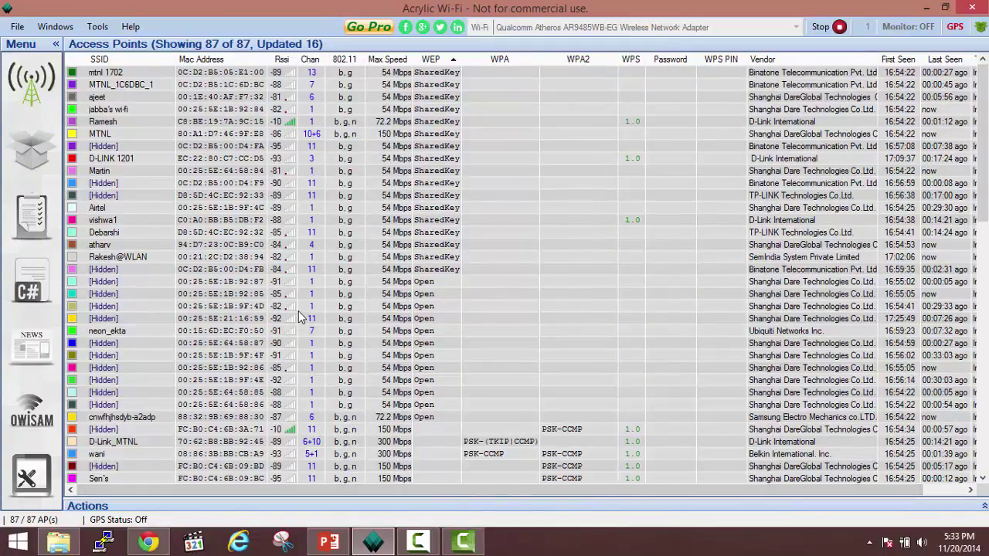
scroll(302, 317, down, 1)
scroll(301, 317, down, 6)
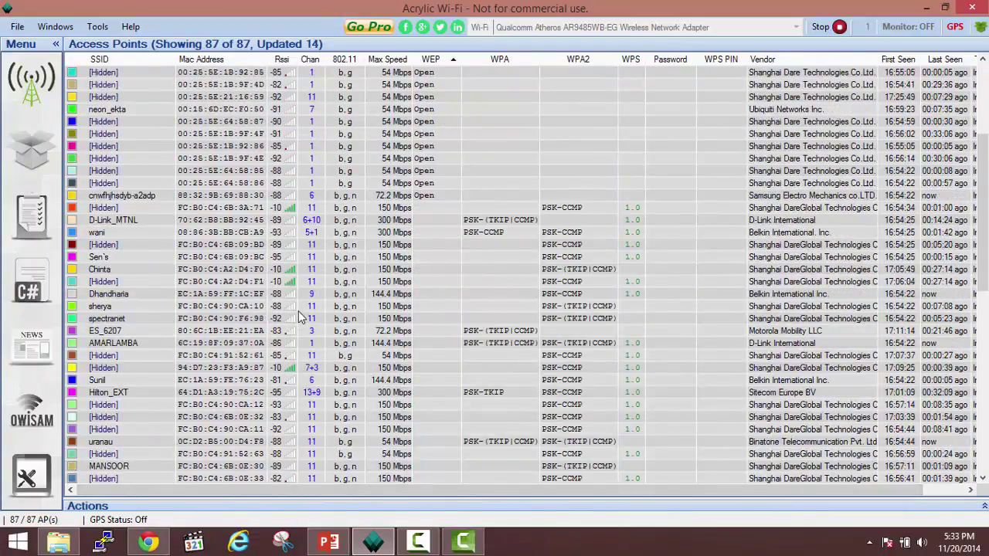
scroll(301, 317, up, 8)
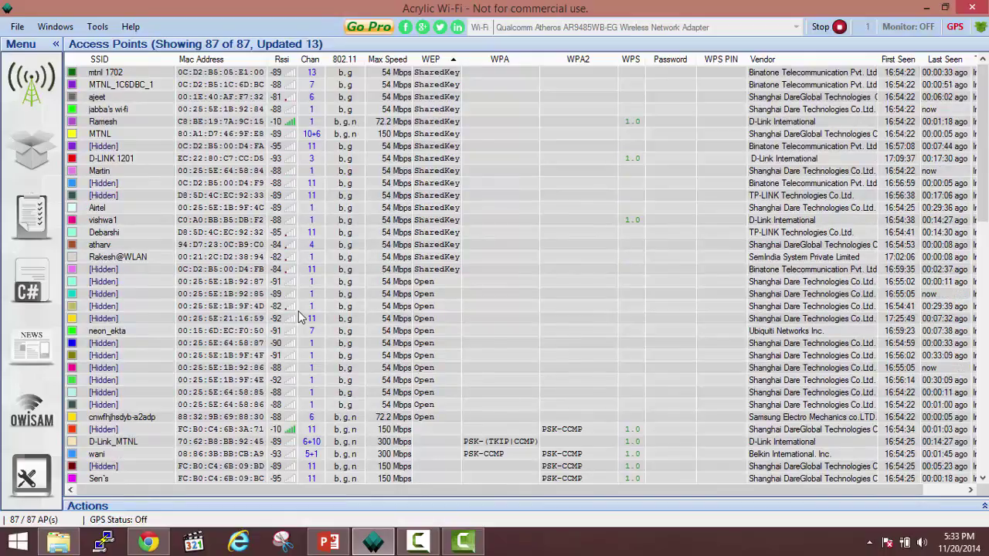